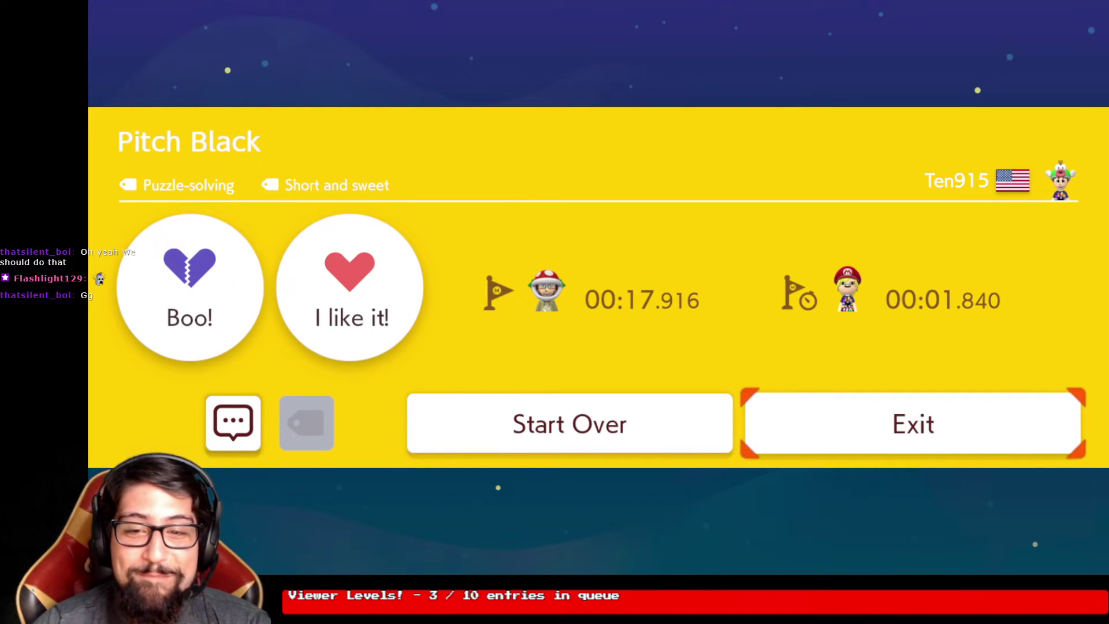
Boo Pitch Black and exit to its Search Results card showing 2/456 clears.
key("Up")
key("Return")
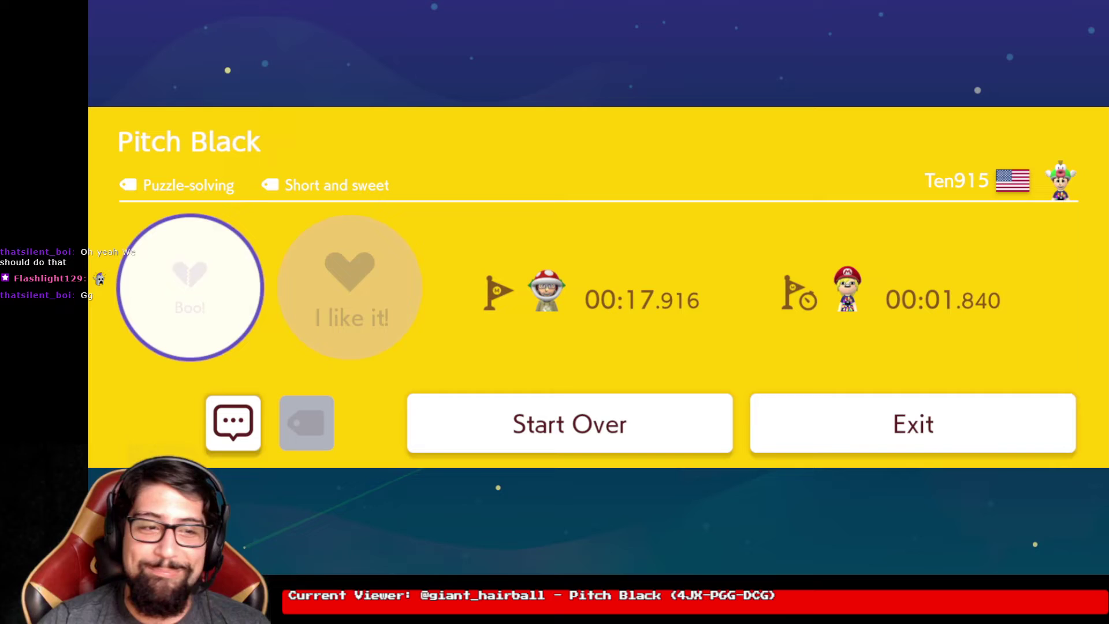
key("Right")
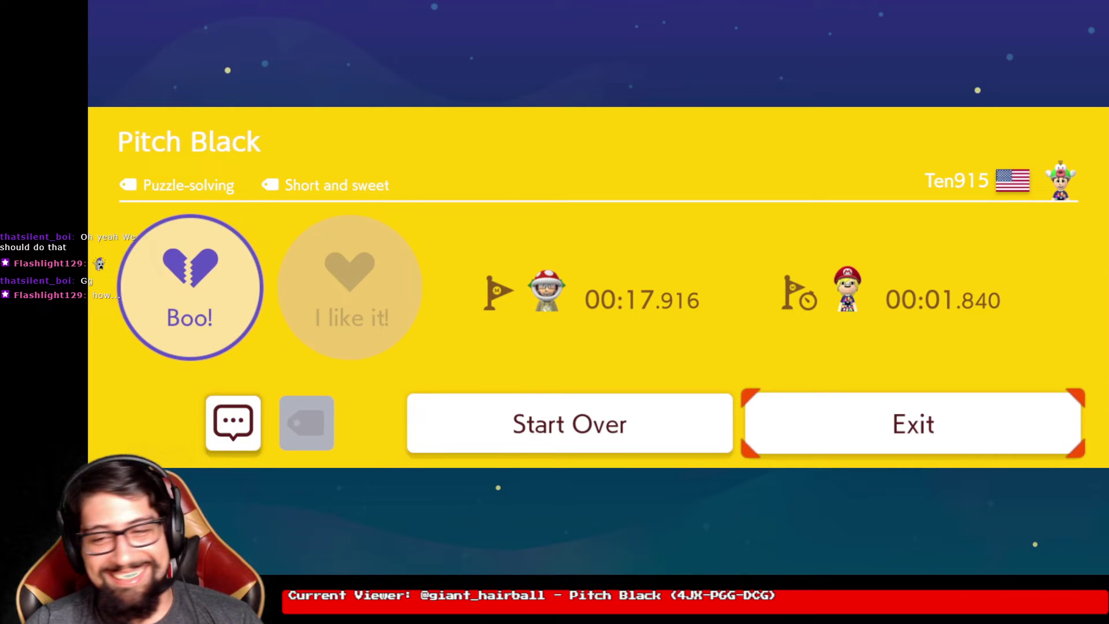
key("Return")
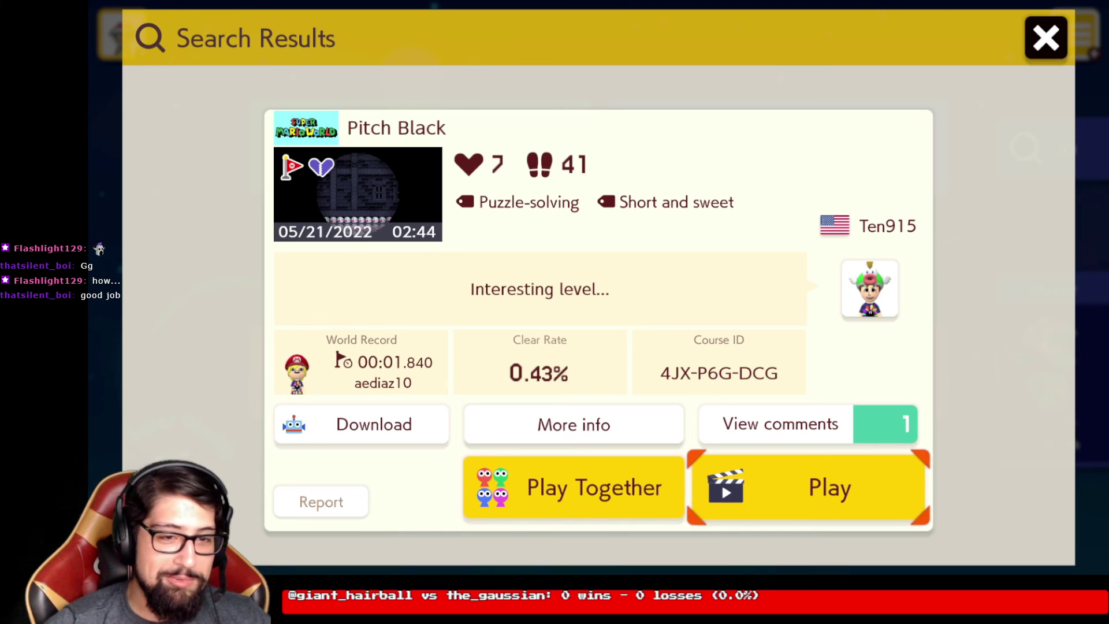
Close Pitch Black's Search Results panel to return to the Course World menu.
key("Escape")
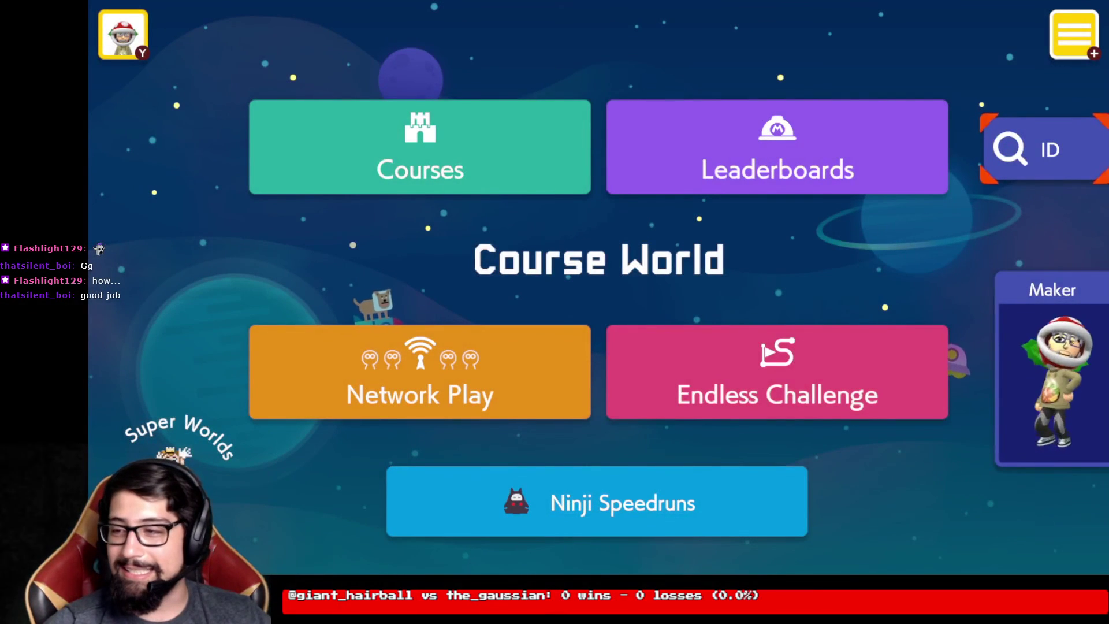